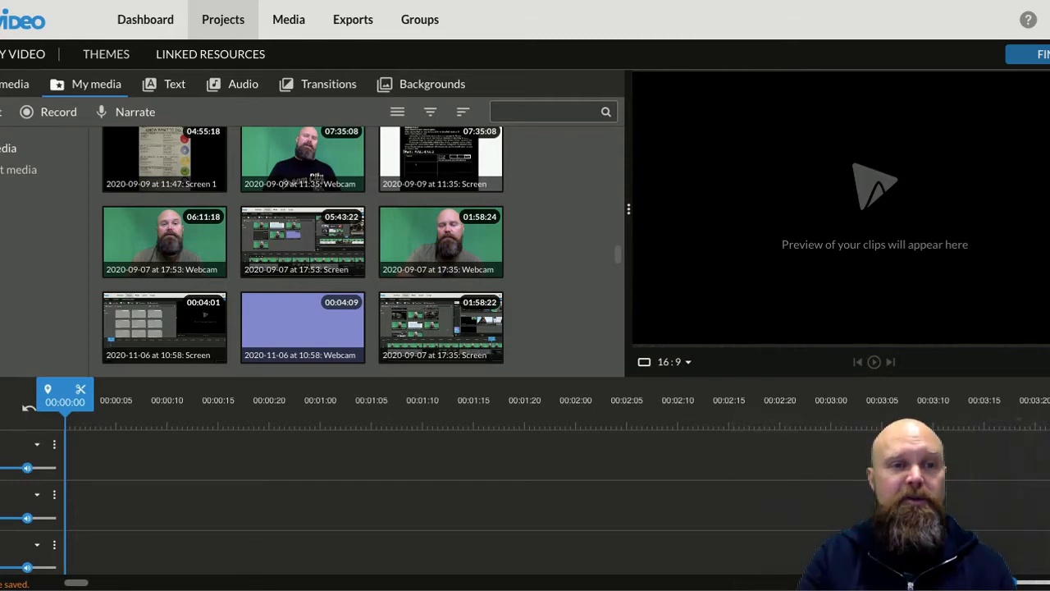
- Create a new video edit and save it in the project Interstellar: Part 1
click(138, 23)
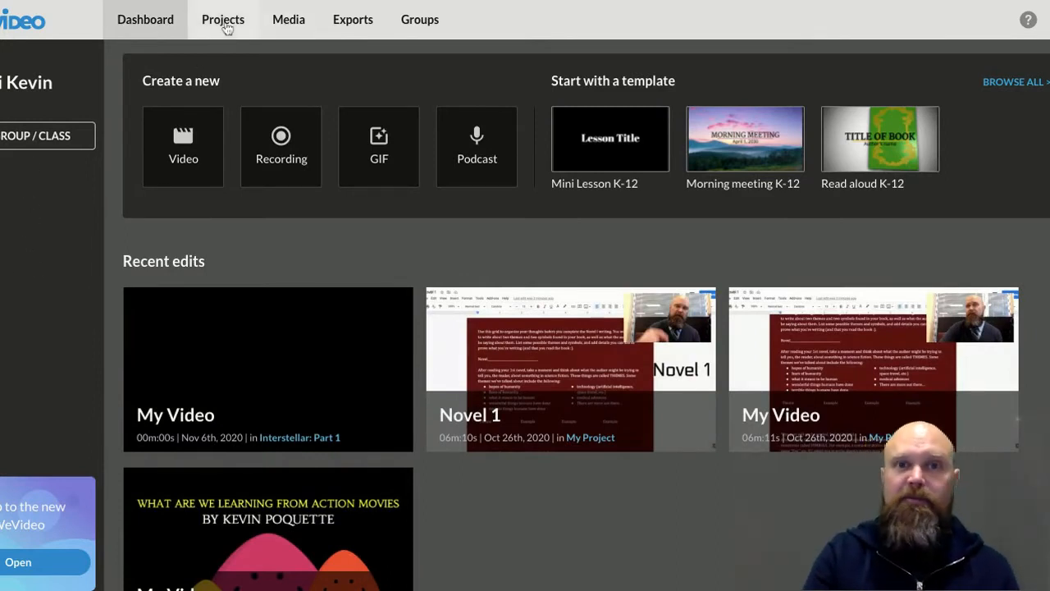
click(174, 148)
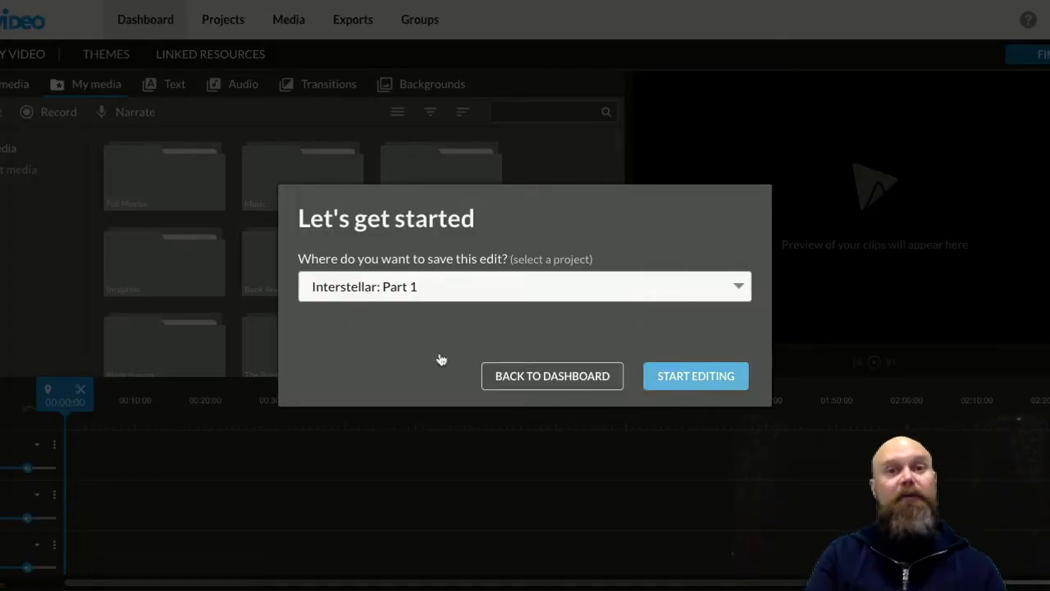
key(Return)
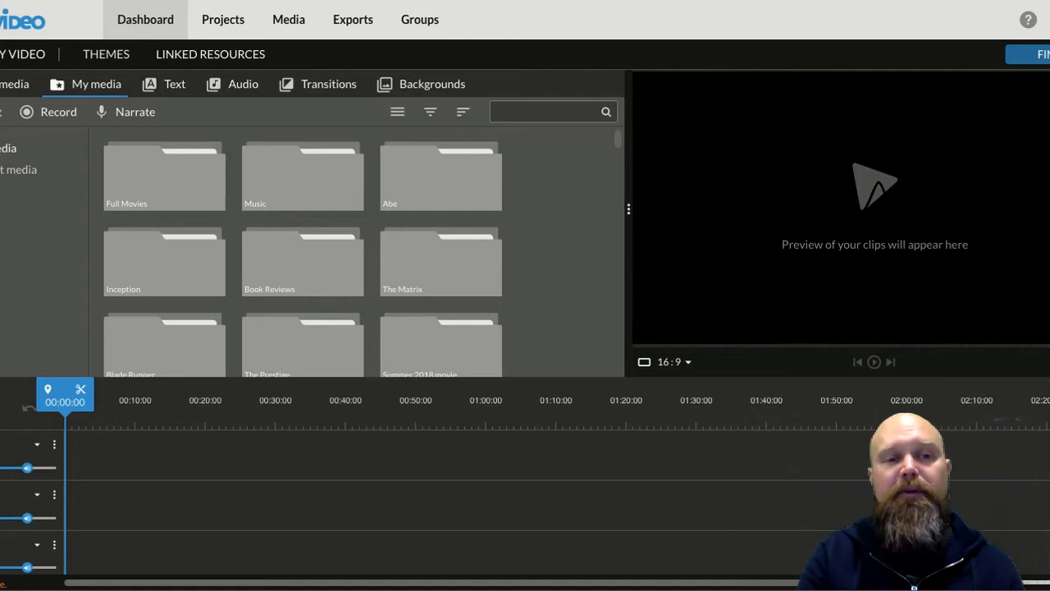
- Browse the motion titles and add the Elastic snap... title at the start of the uppermost timeline track
click(168, 83)
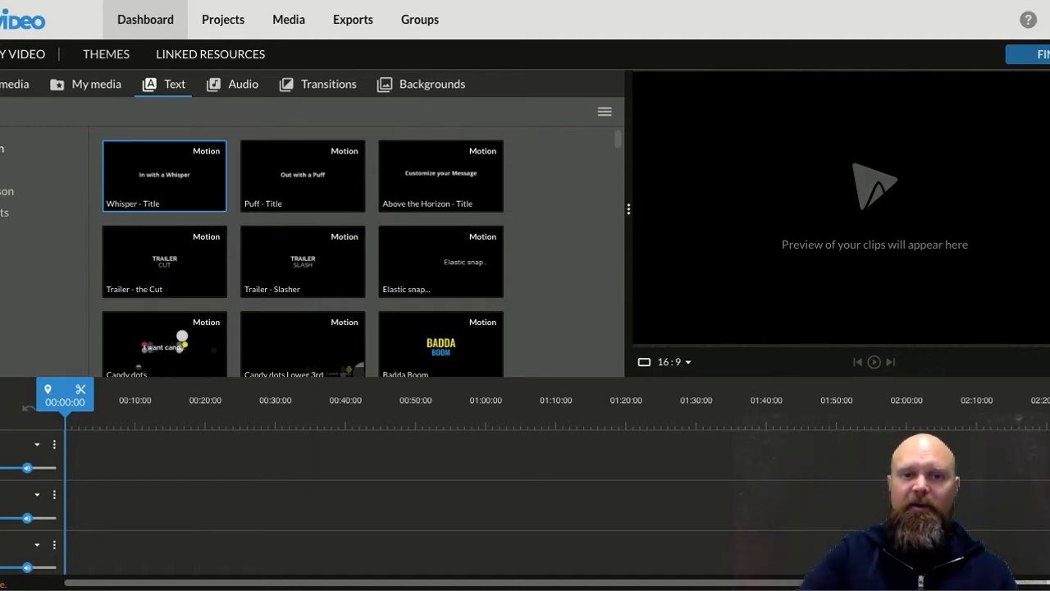
click(254, 257)
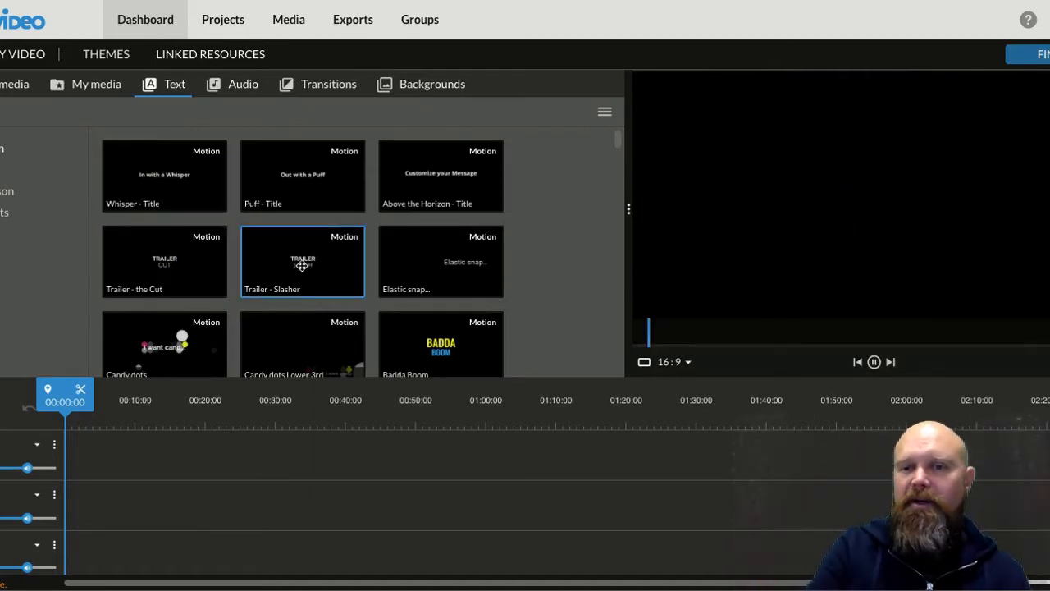
scroll(276, 253, down, 3)
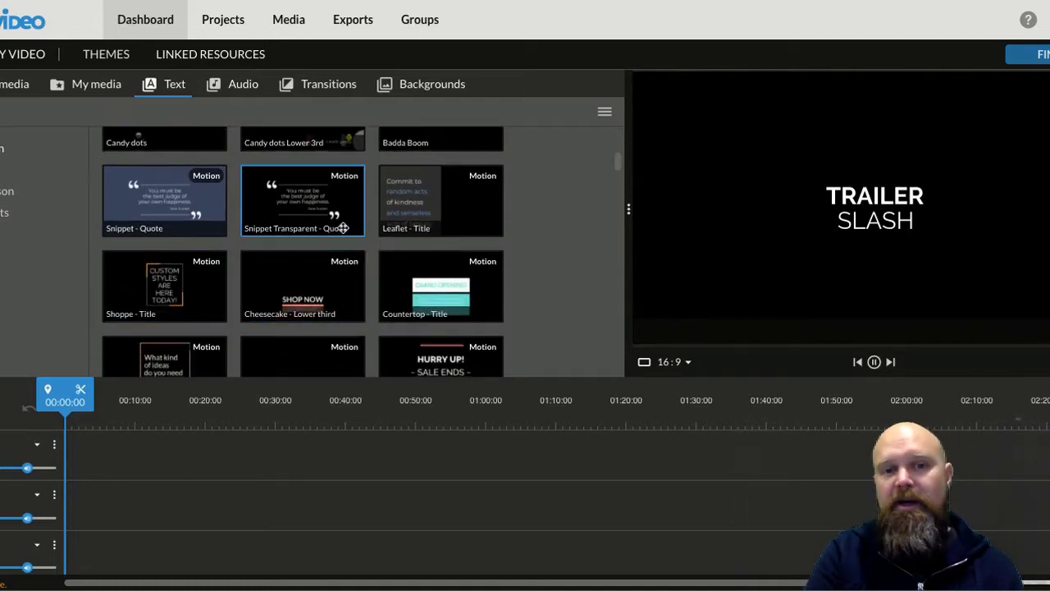
scroll(343, 228, up, 2)
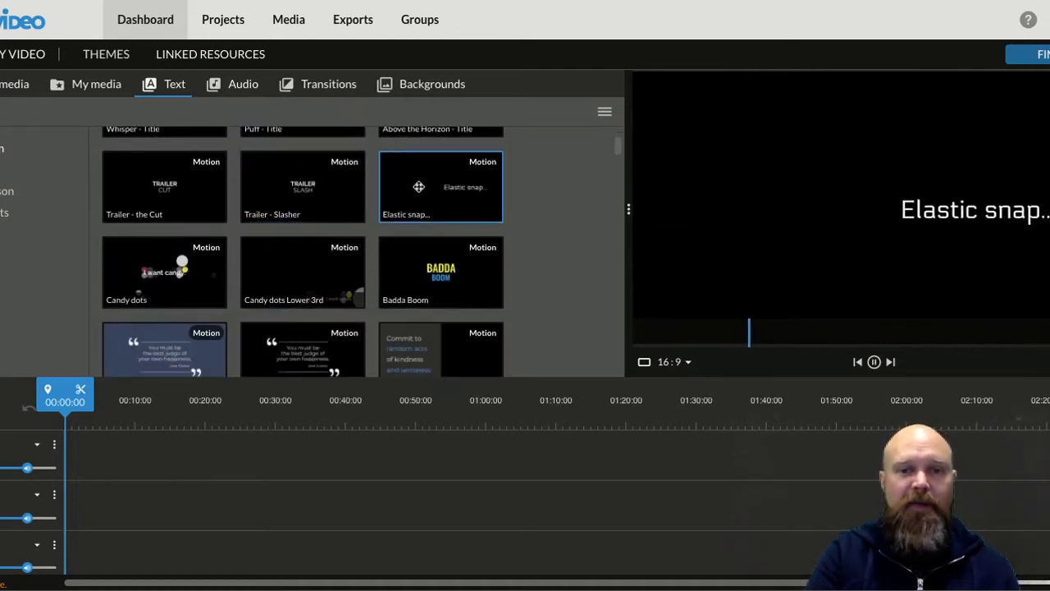
drag(418, 187, 87, 453)
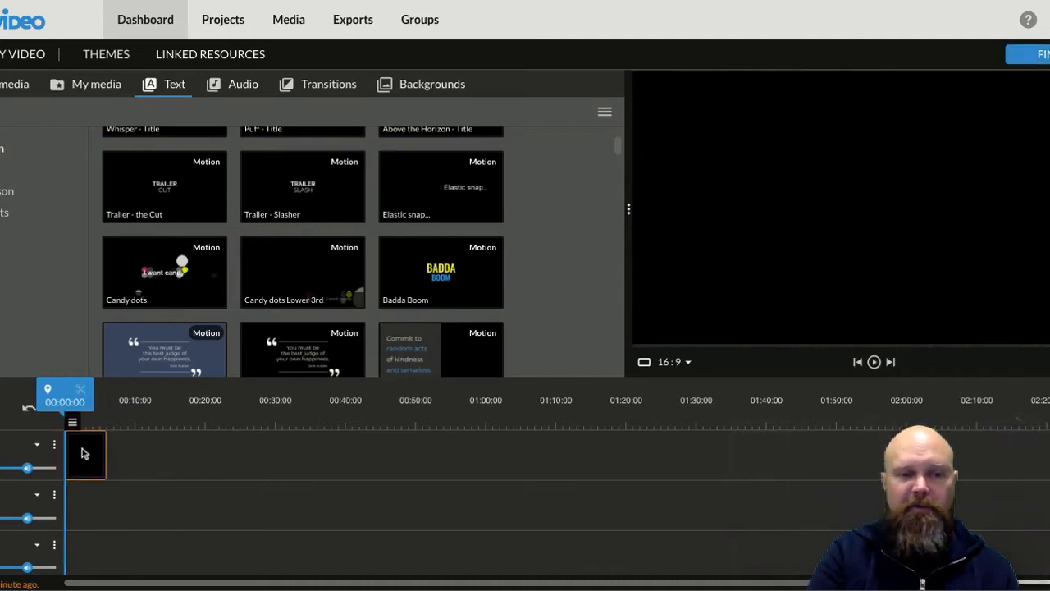
- Change the title clip's text to "Making a Video by" followed by the author's full name
mouse_move(72, 427)
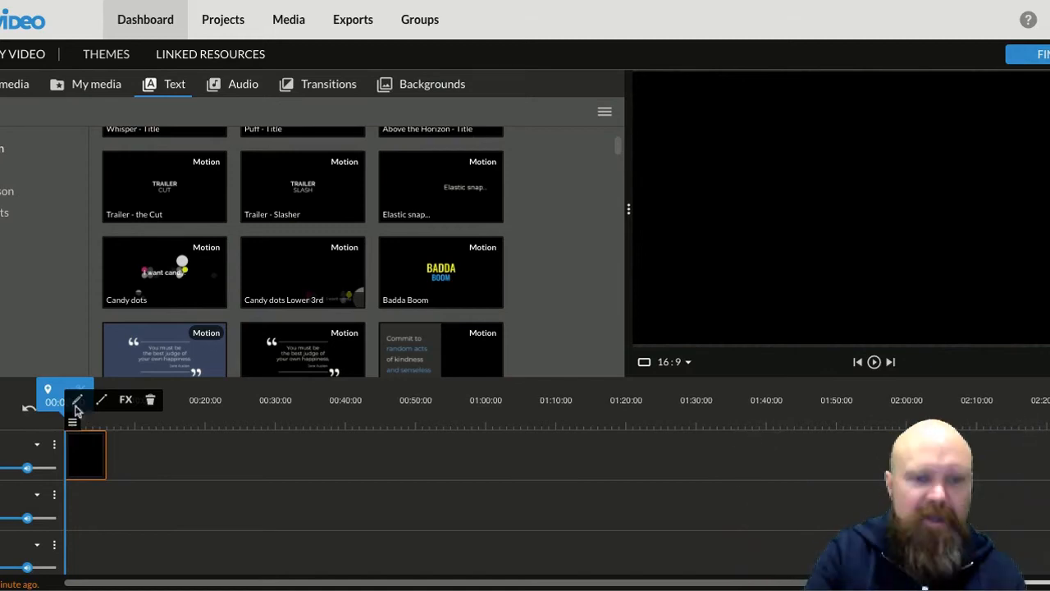
click(77, 402)
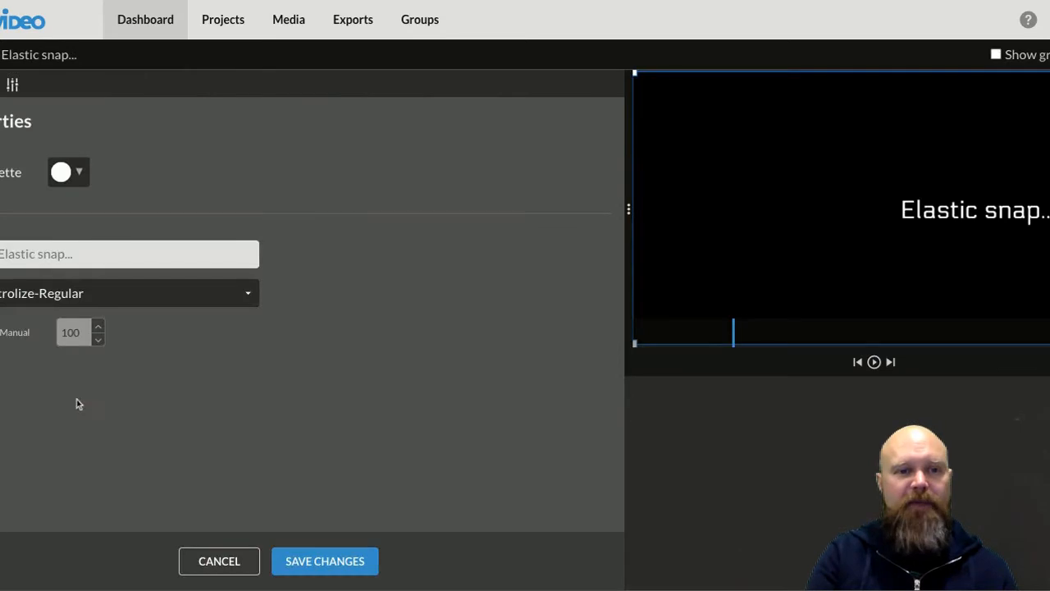
click(79, 254)
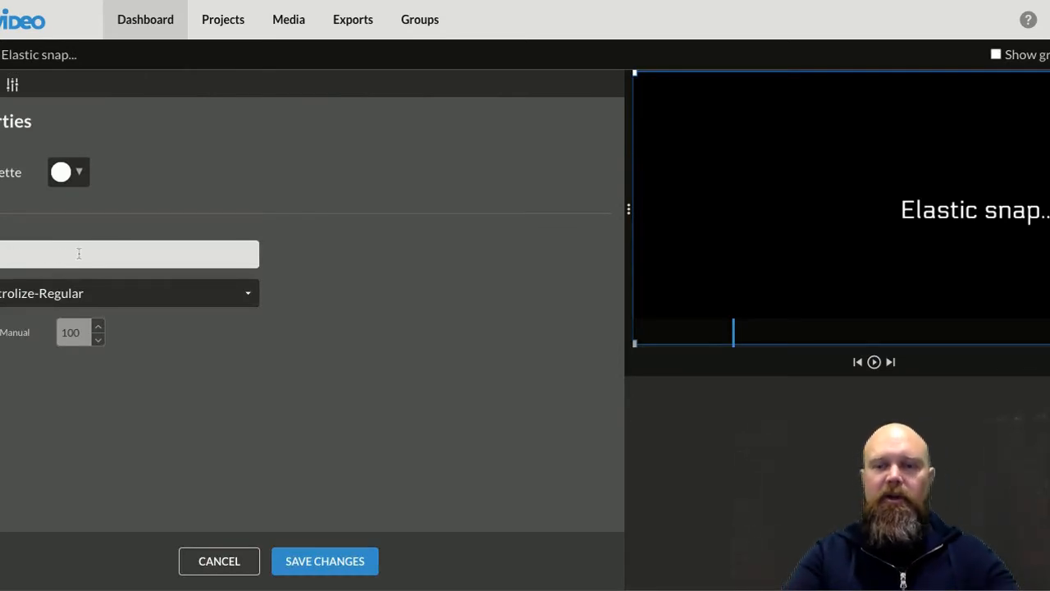
text(Making a V)
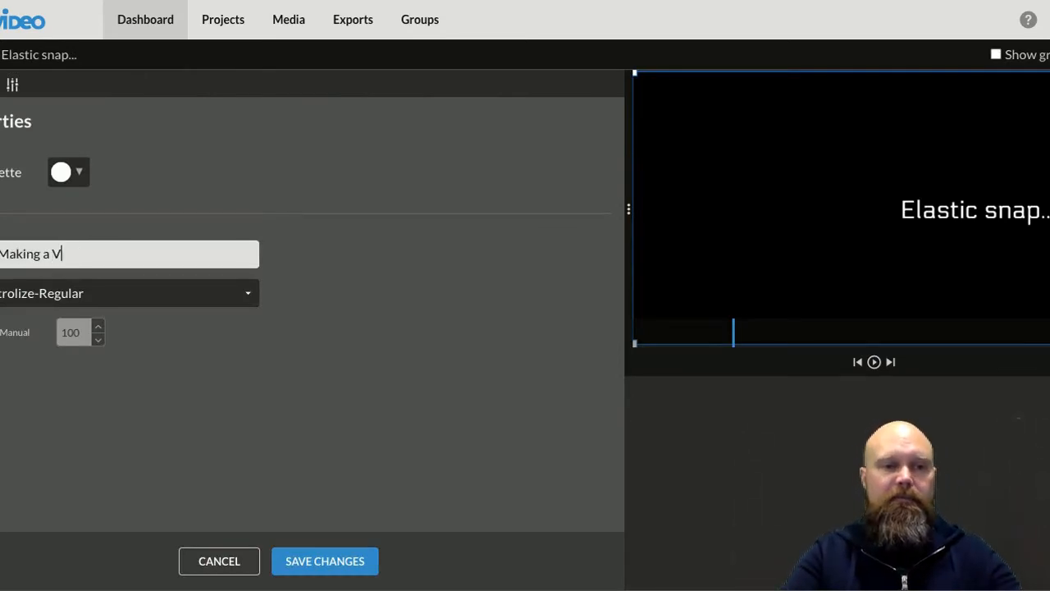
text(ideo)
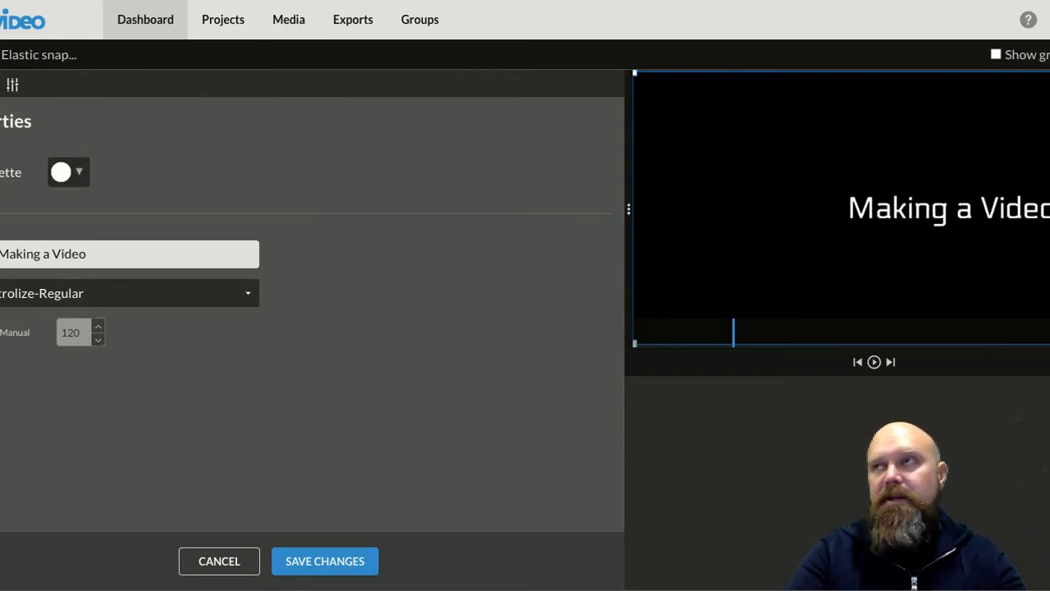
text( by K)
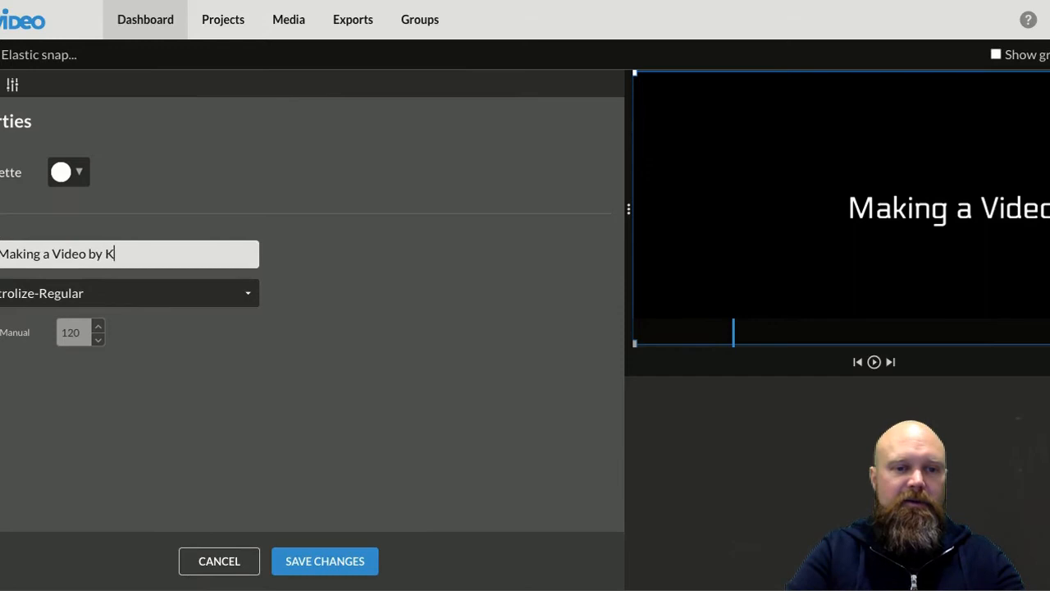
text(evin Poquette)
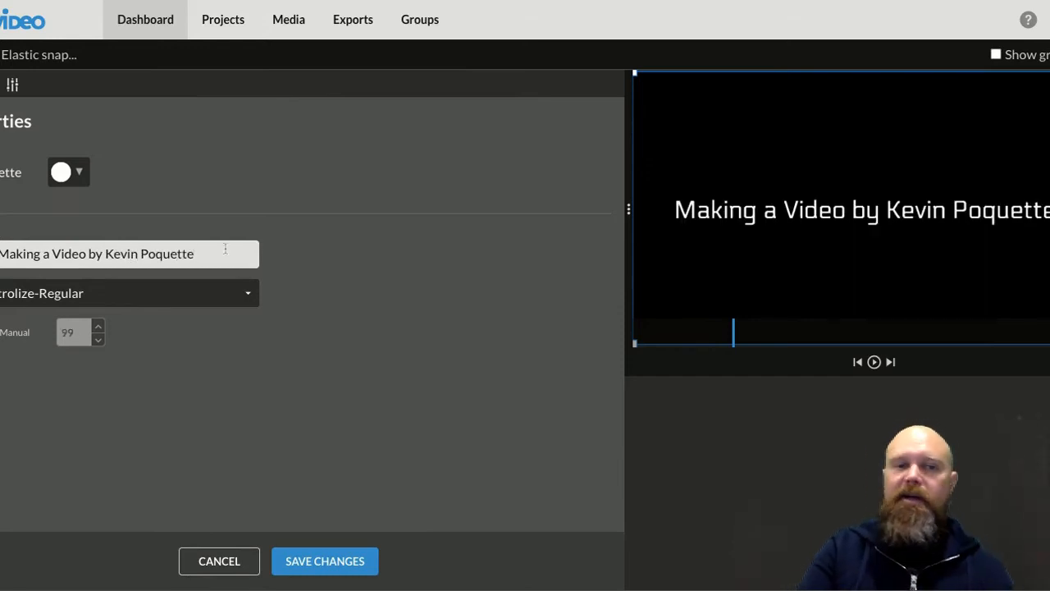
- Colour the title text red, save the title changes and play the clip in the preview
click(78, 174)
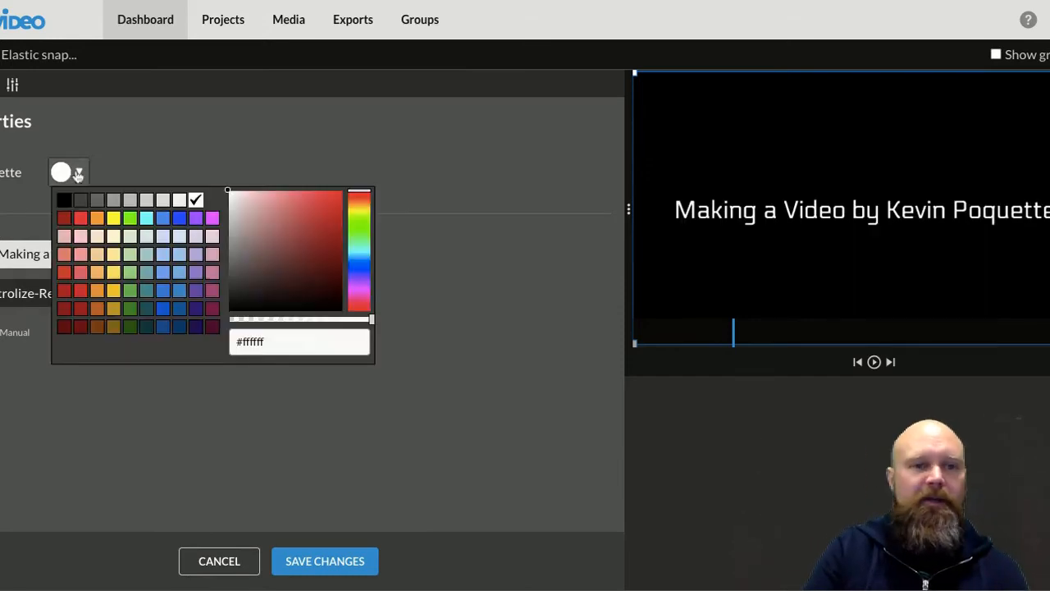
click(72, 213)
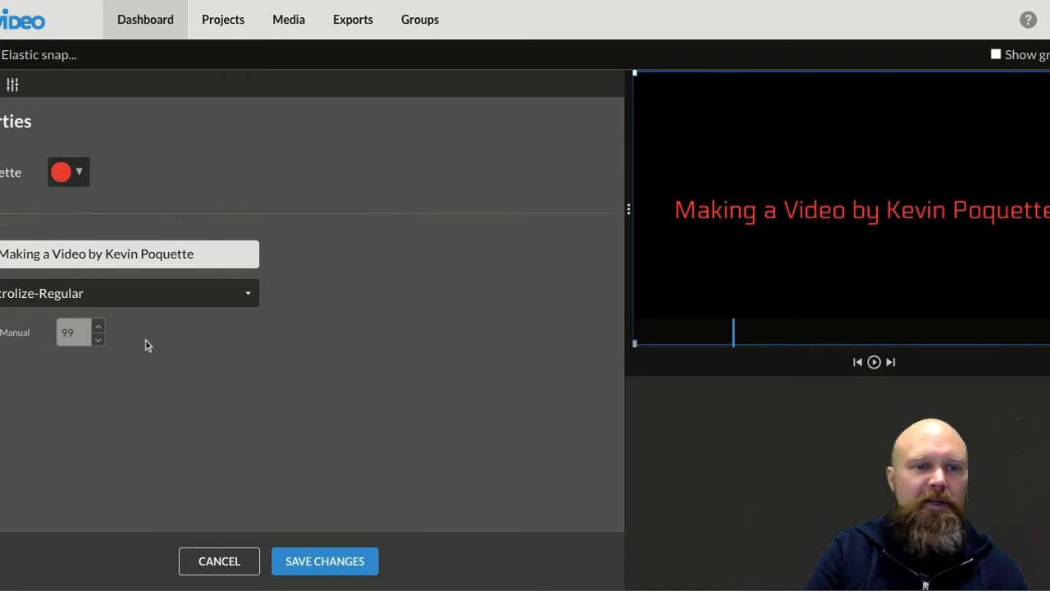
click(331, 560)
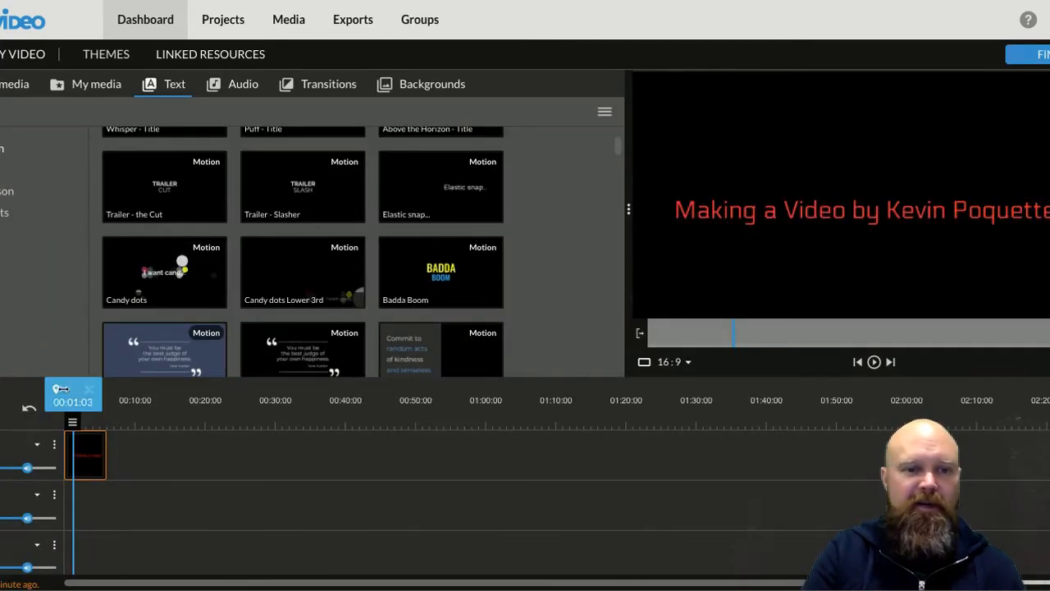
click(874, 361)
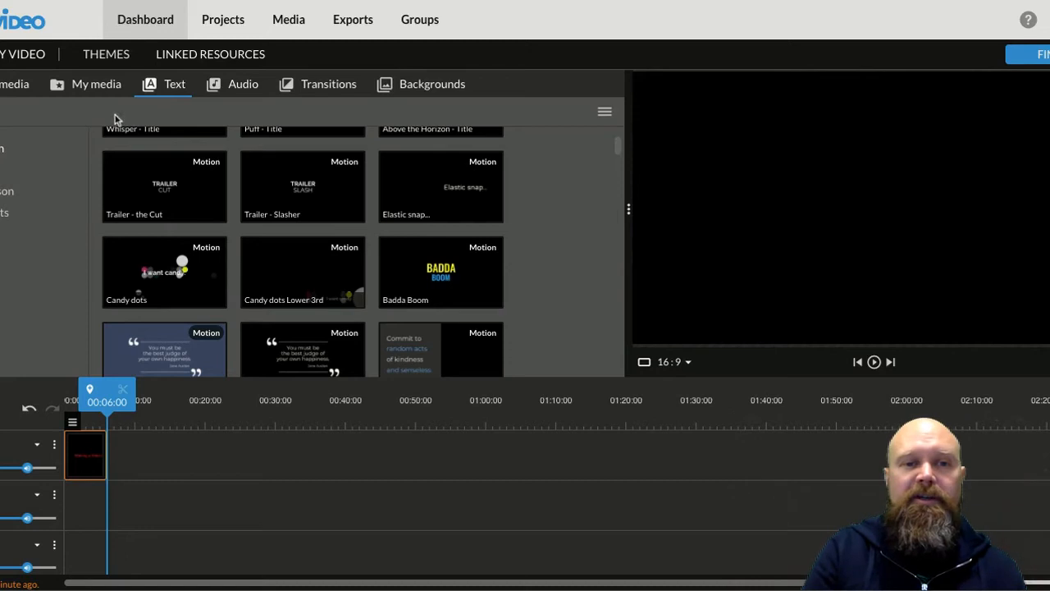
- Try to start a new recording from the personal media library
click(79, 90)
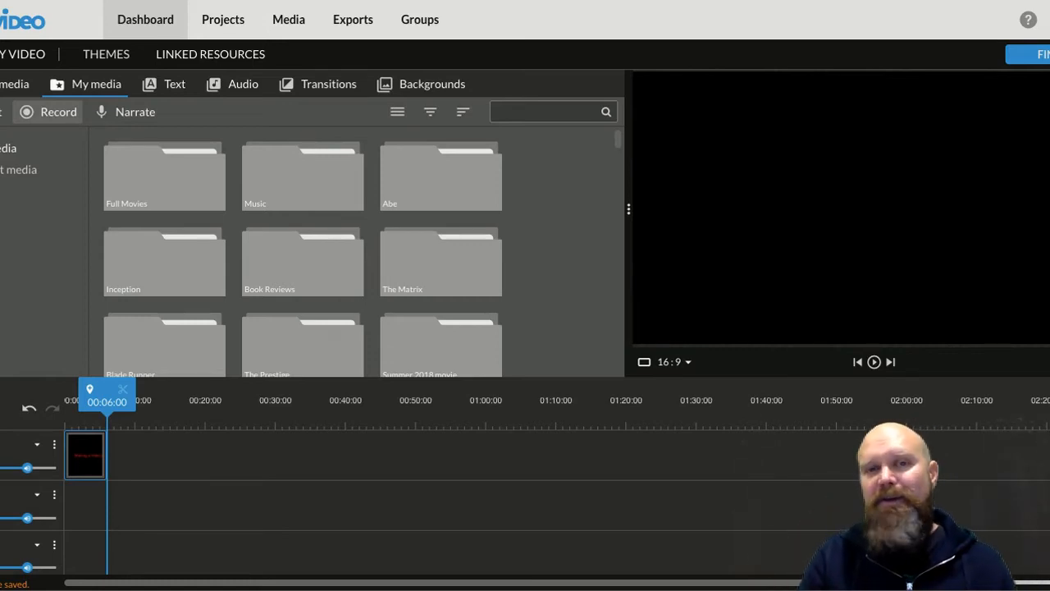
click(45, 116)
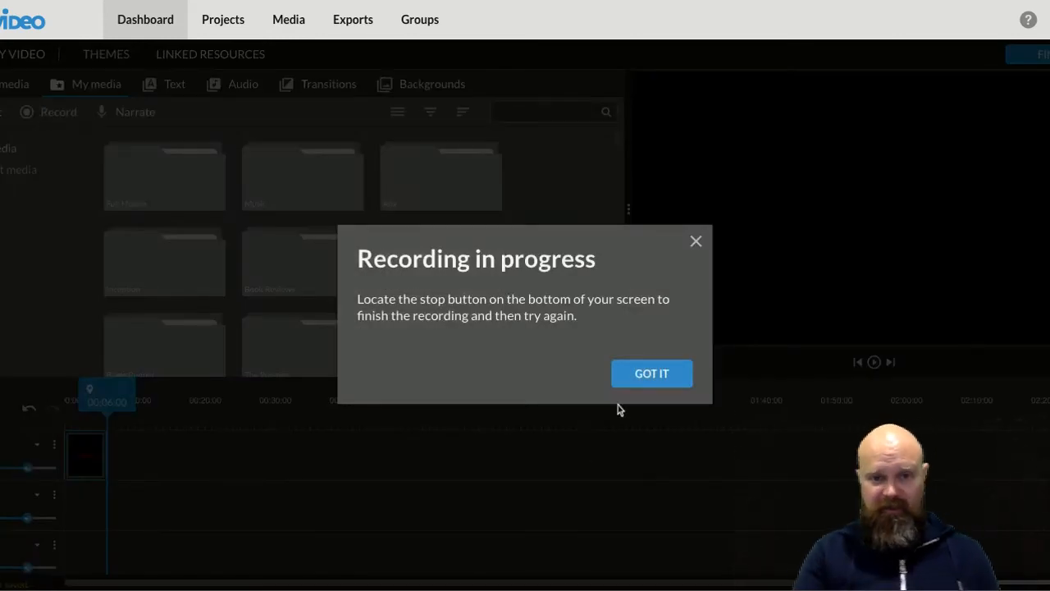
click(696, 242)
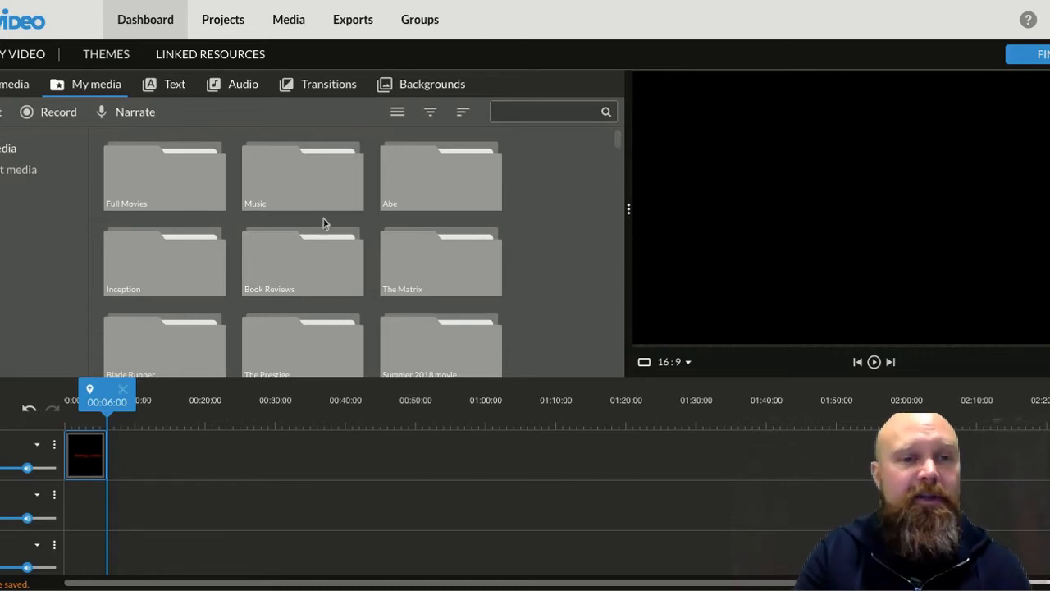
- Add the audio recording dated Mon, 26 Oct 2020 14:20:51 to the third track, starting at about 00:03:12
scroll(501, 284, down, 3)
scroll(501, 284, down, 5)
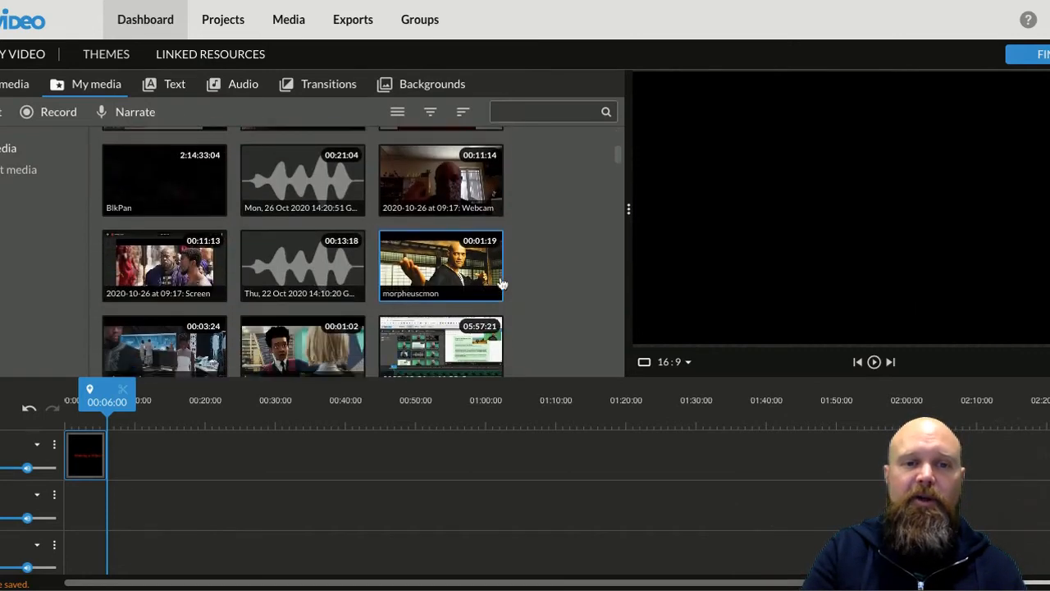
drag(303, 187, 164, 554)
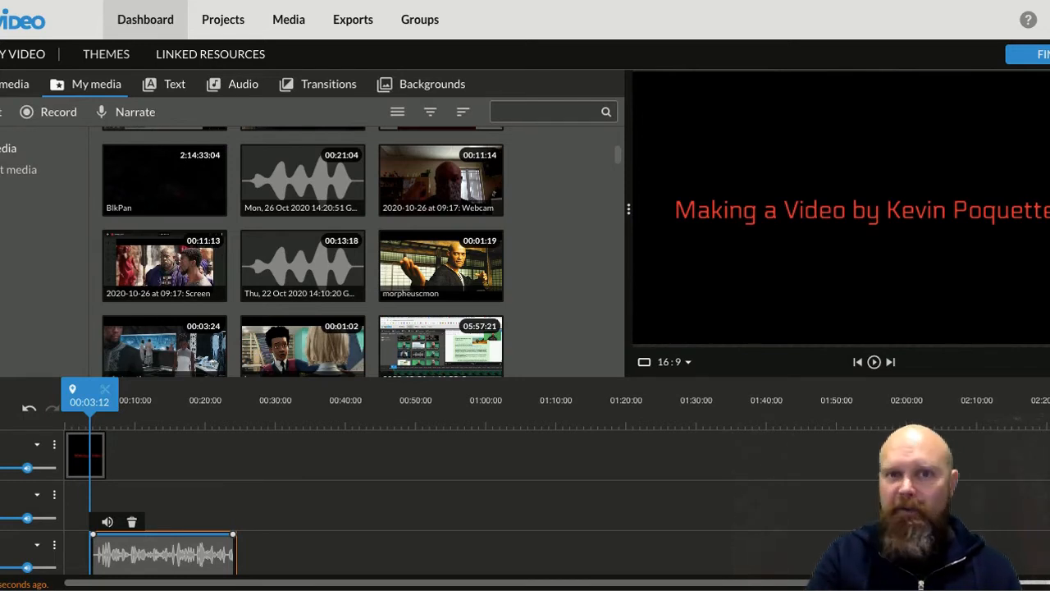
- Place the morpheuscmon clip on the second track, aligned with the audio's start, and preview the sequence from about 00:01:23
click(414, 261)
drag(414, 261, 94, 504)
drag(100, 400, 93, 405)
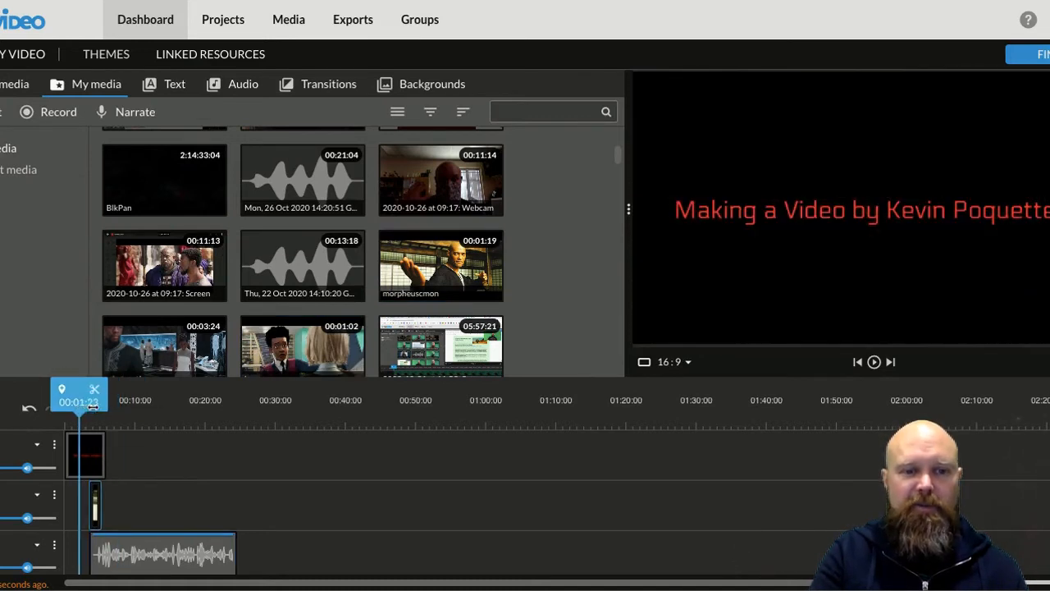
click(874, 363)
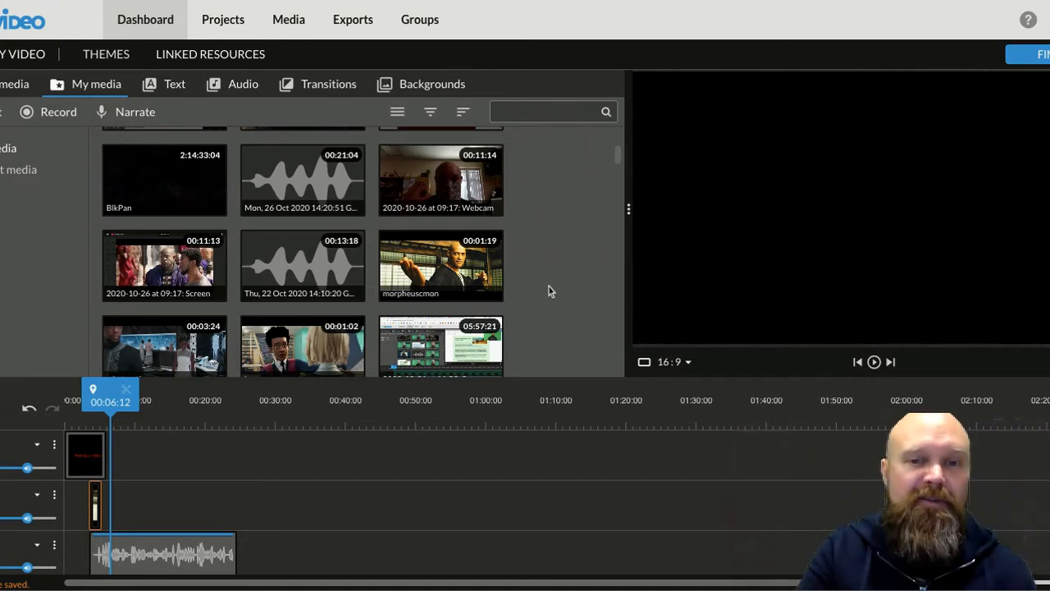
scroll(549, 286, down, 5)
scroll(548, 286, down, 10)
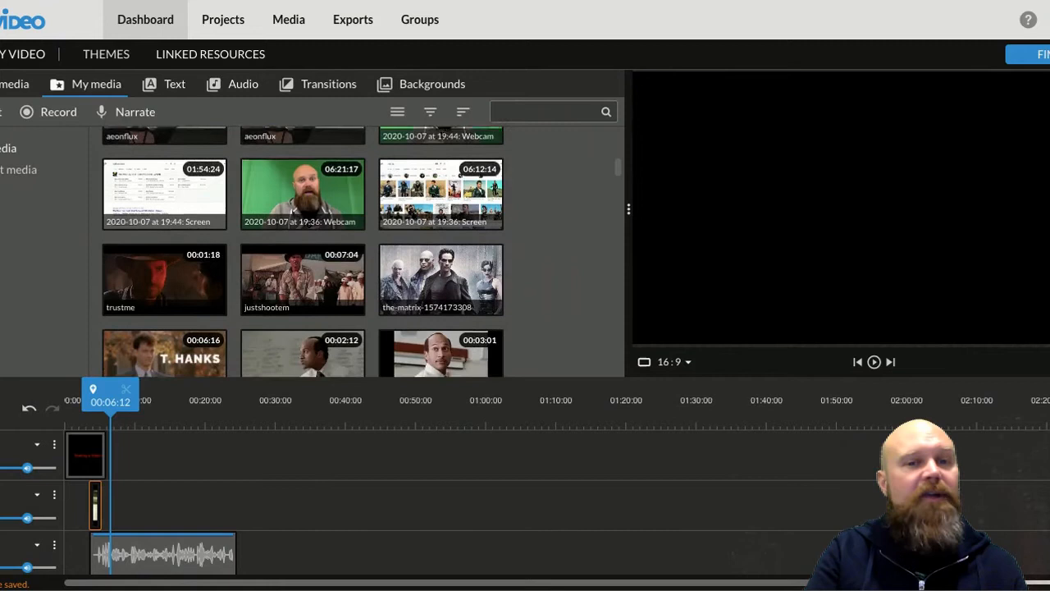
scroll(549, 286, down, 10)
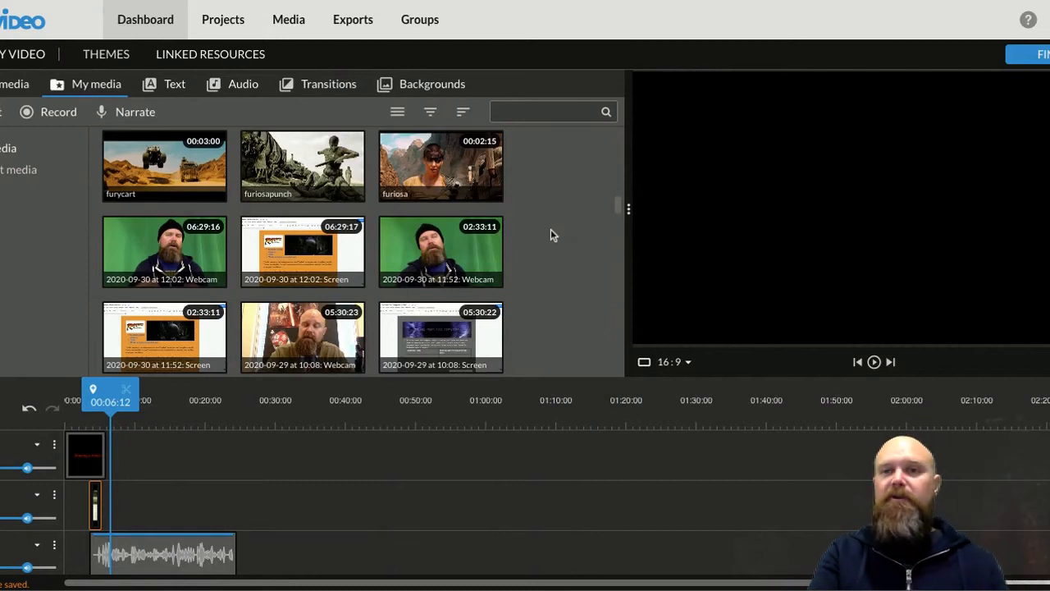
scroll(550, 229, up, 15)
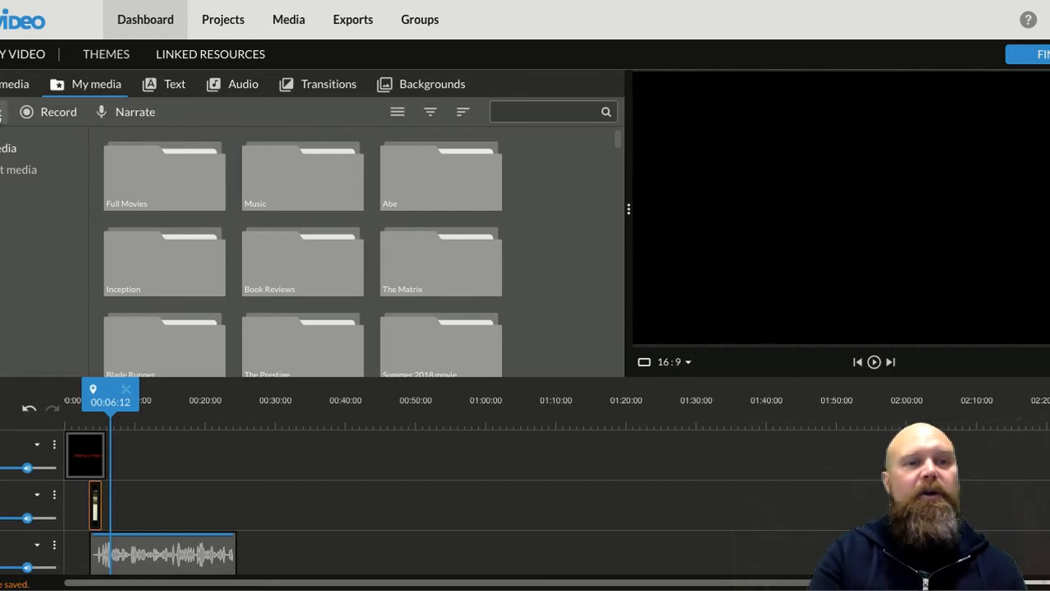
- Find the Fences .gifs folder in My Drive and import all five GIFs, from kiss.gif to cory.gif
click(3, 112)
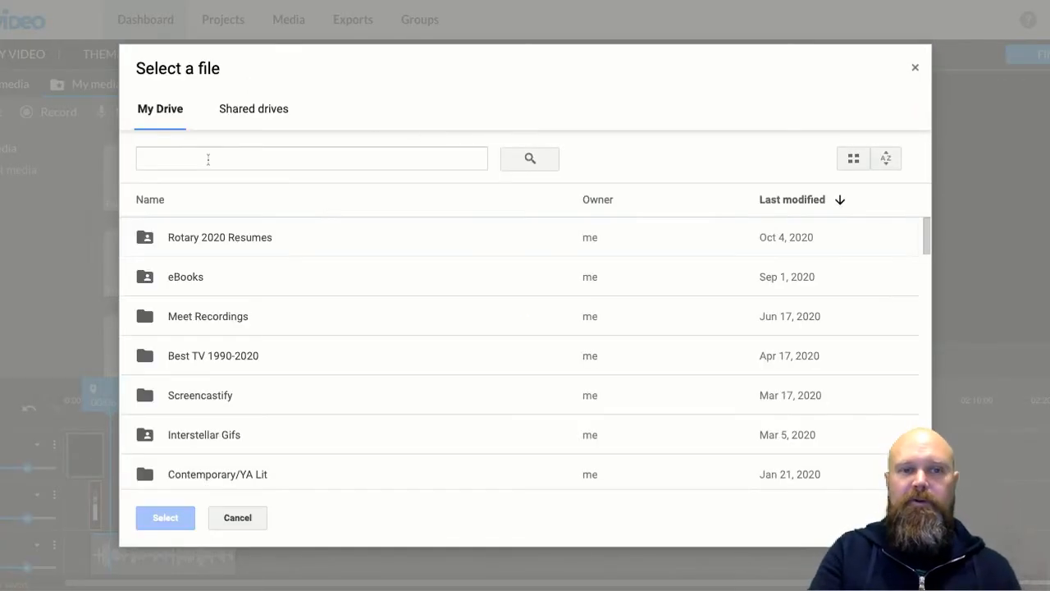
click(237, 161)
text(fences)
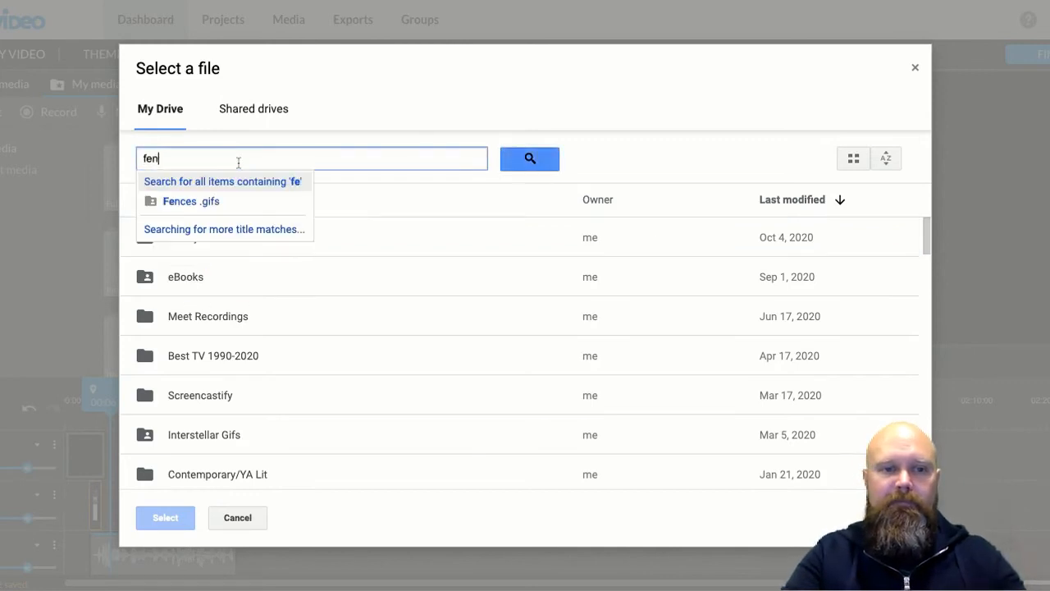
click(237, 203)
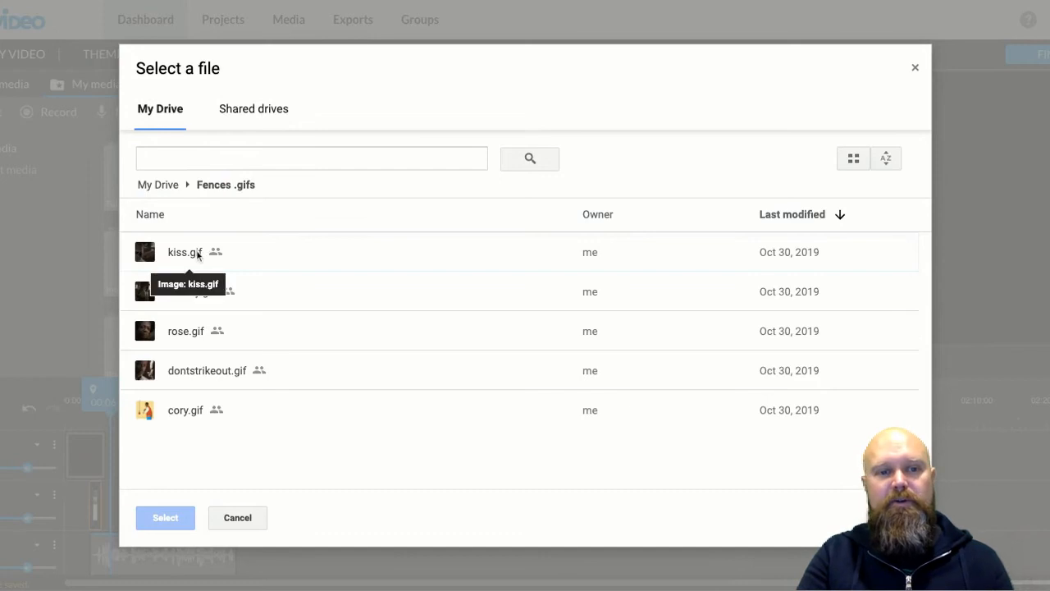
click(195, 251)
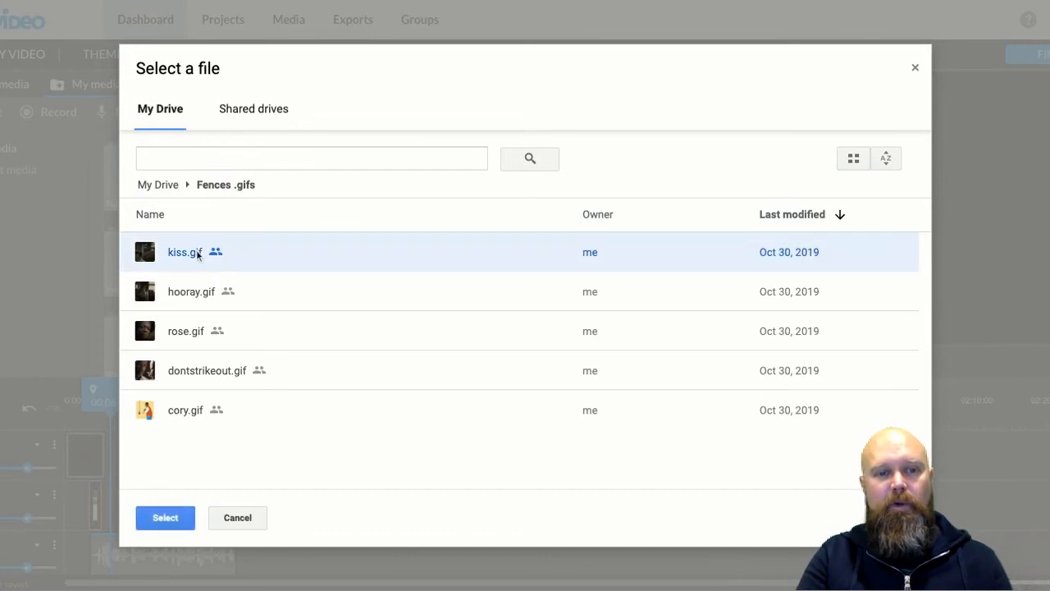
shift+click(193, 412)
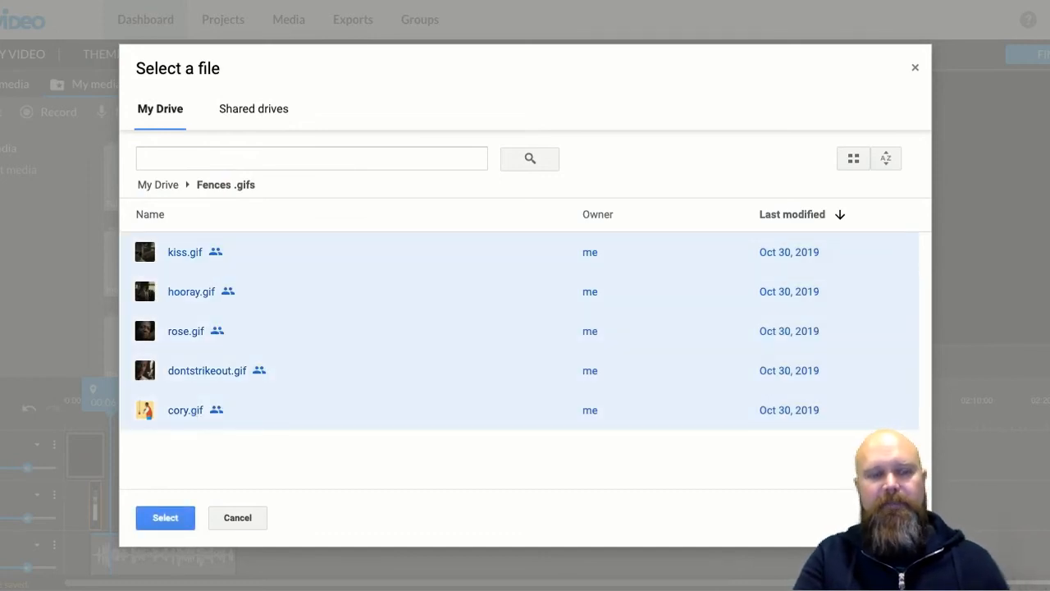
click(166, 517)
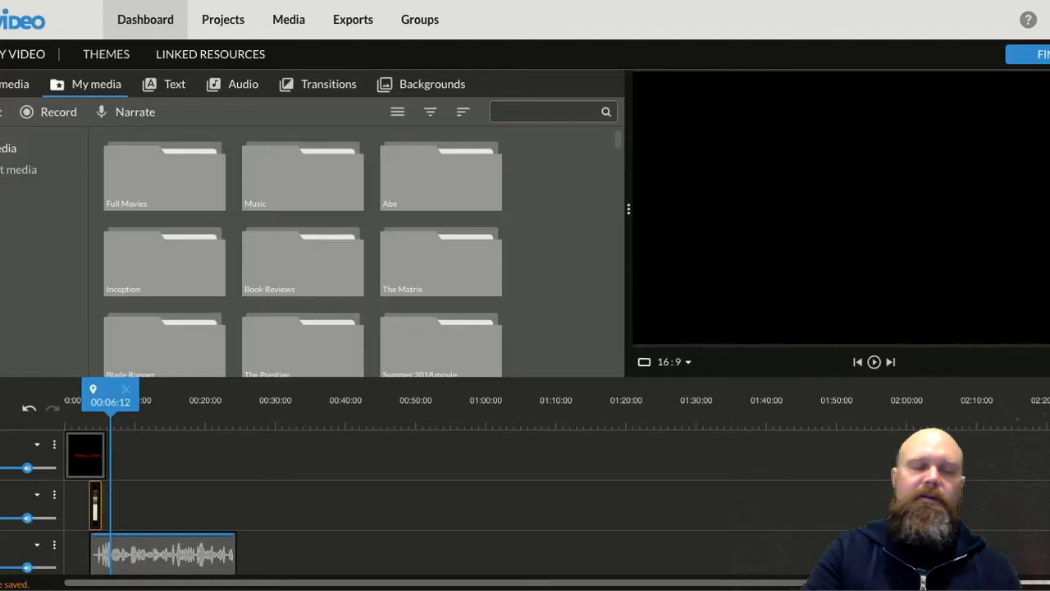
- Place the bigup and boneship clips after morpheuscmon on the second track, stretching boneship so it ends at 00:17:18
scroll(553, 289, down, 5)
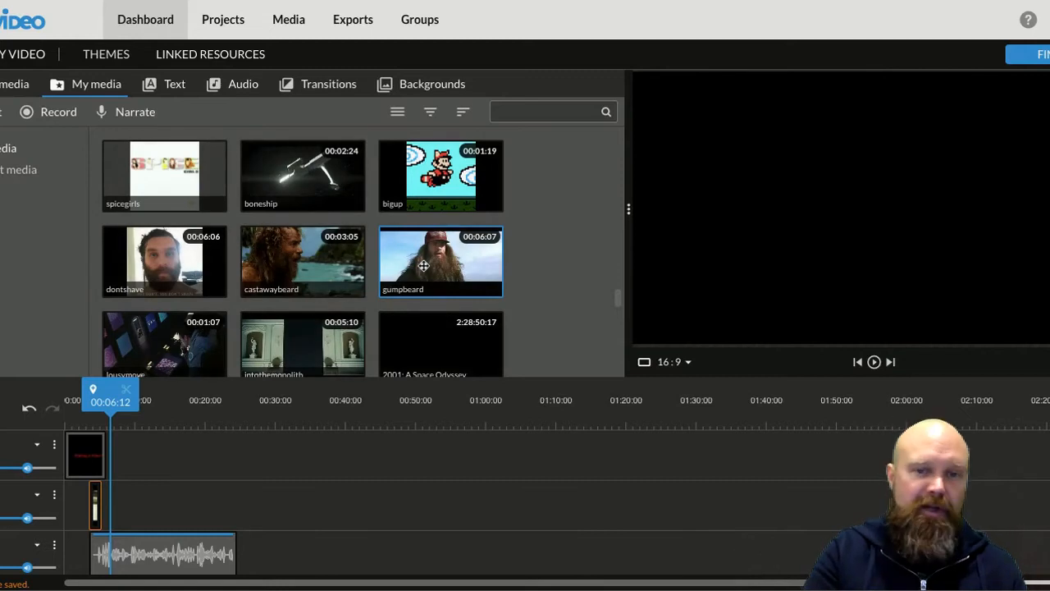
drag(446, 182, 98, 504)
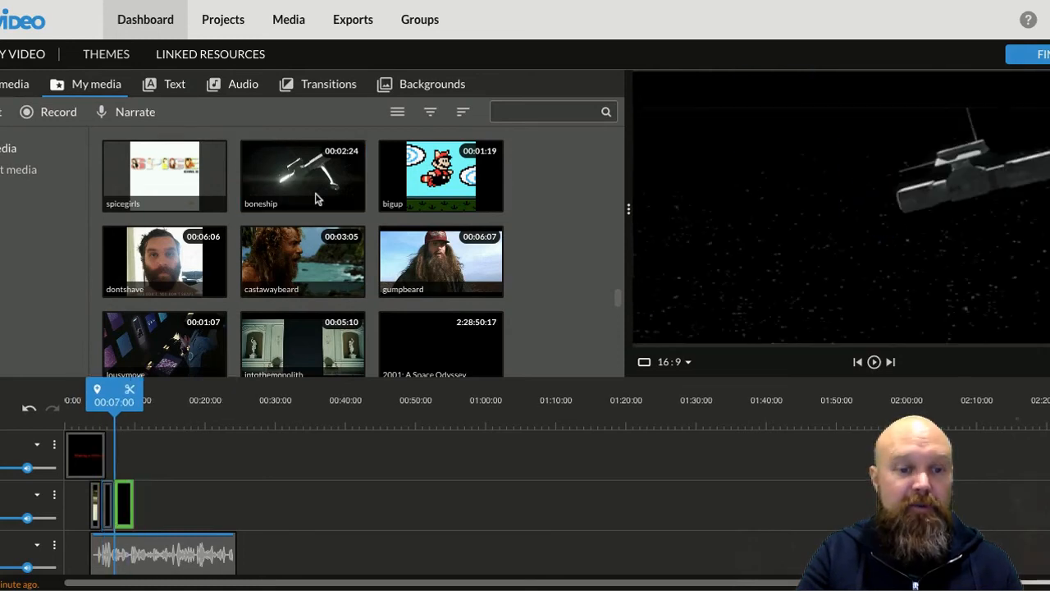
mouse_move(115, 407)
mouse_down()
mouse_move(102, 407)
mouse_move(131, 407)
mouse_move(118, 407)
mouse_up()
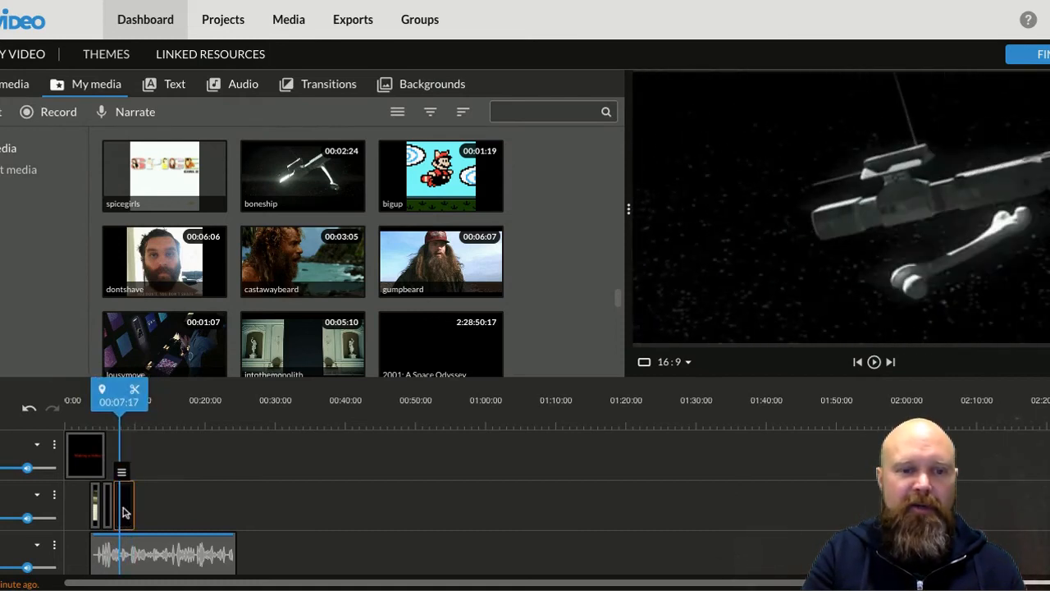
drag(132, 511, 190, 509)
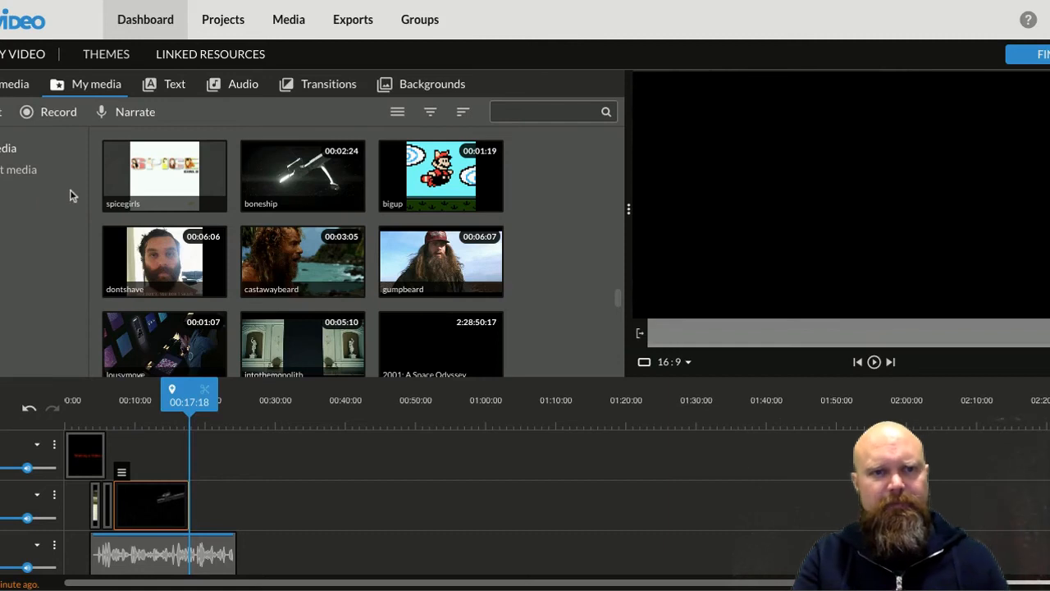
- Preview the Inspiration - Mega Music track and look through the rest of the stock music
click(236, 88)
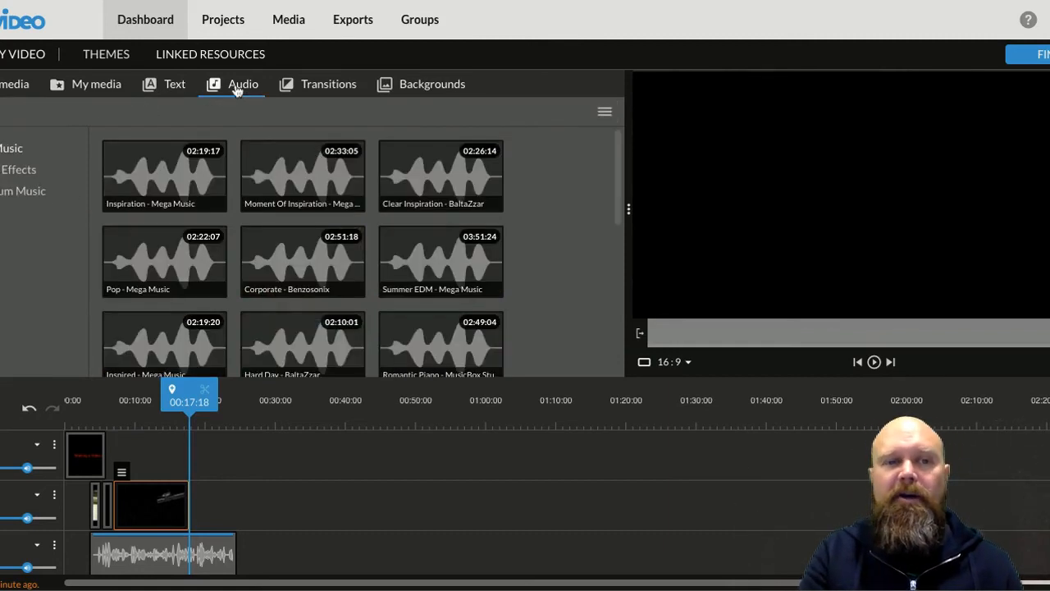
click(164, 179)
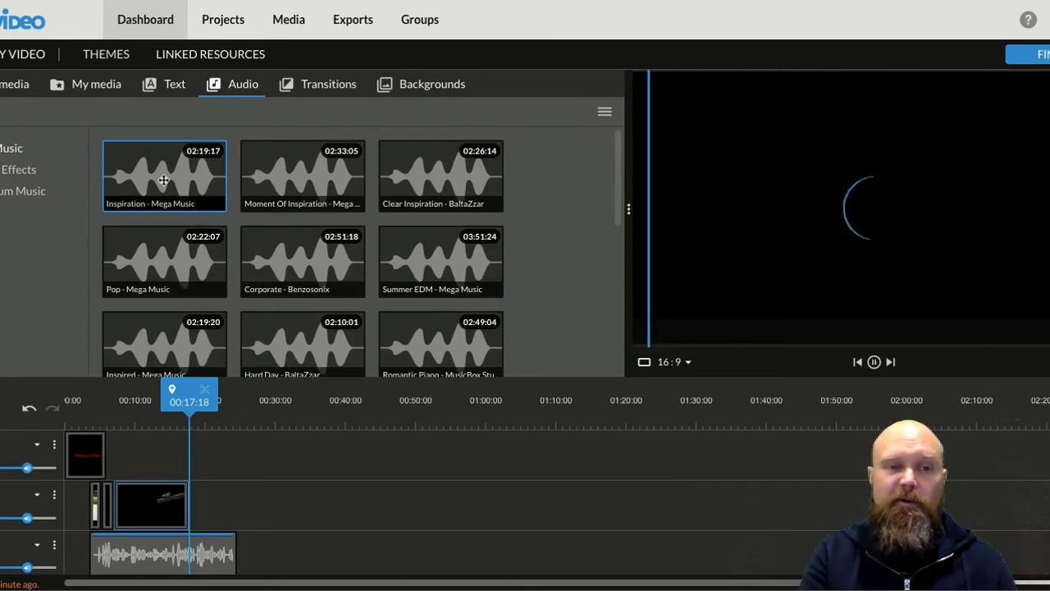
click(873, 362)
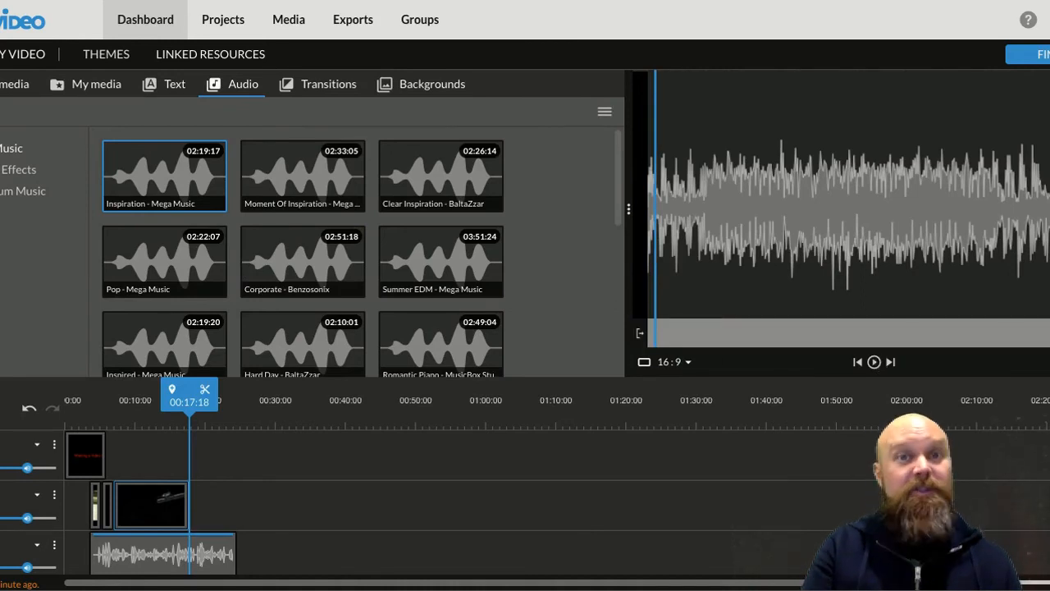
scroll(529, 219, down, 5)
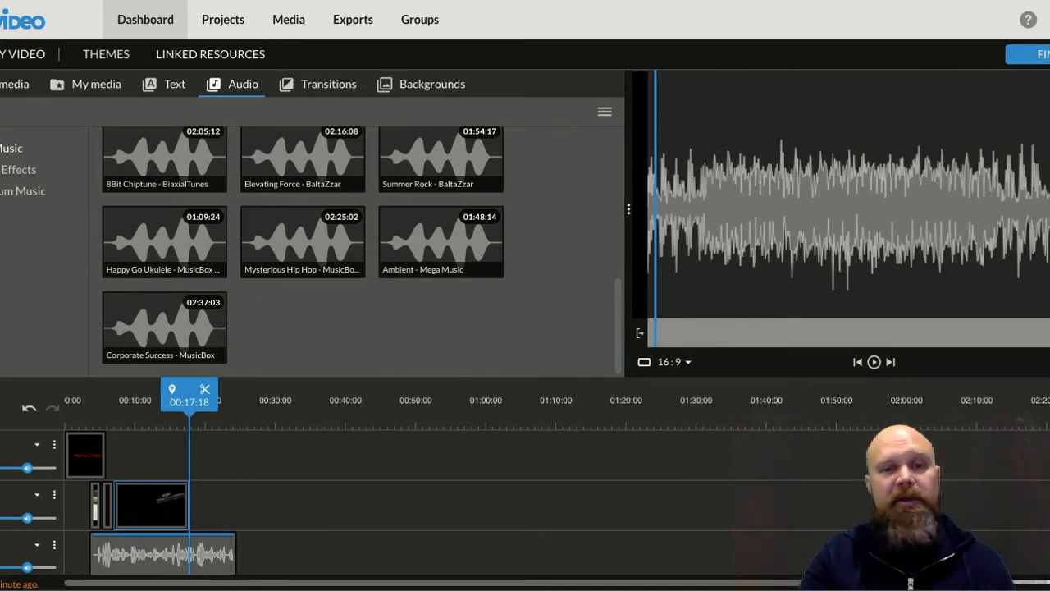
scroll(303, 251, up, 5)
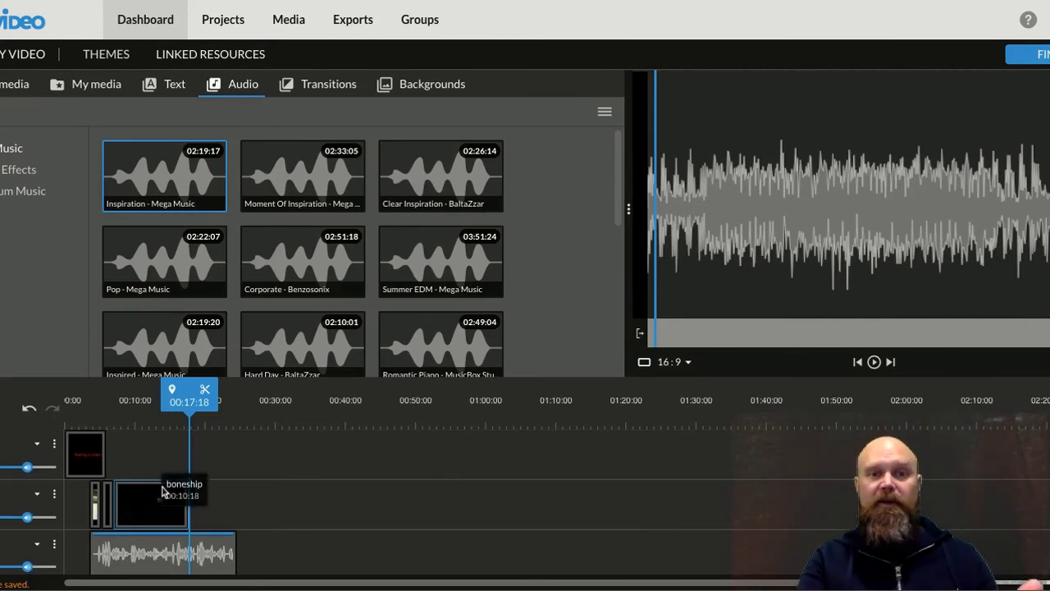
- Check which types of track can be added to the timeline, without adding one
click(2, 407)
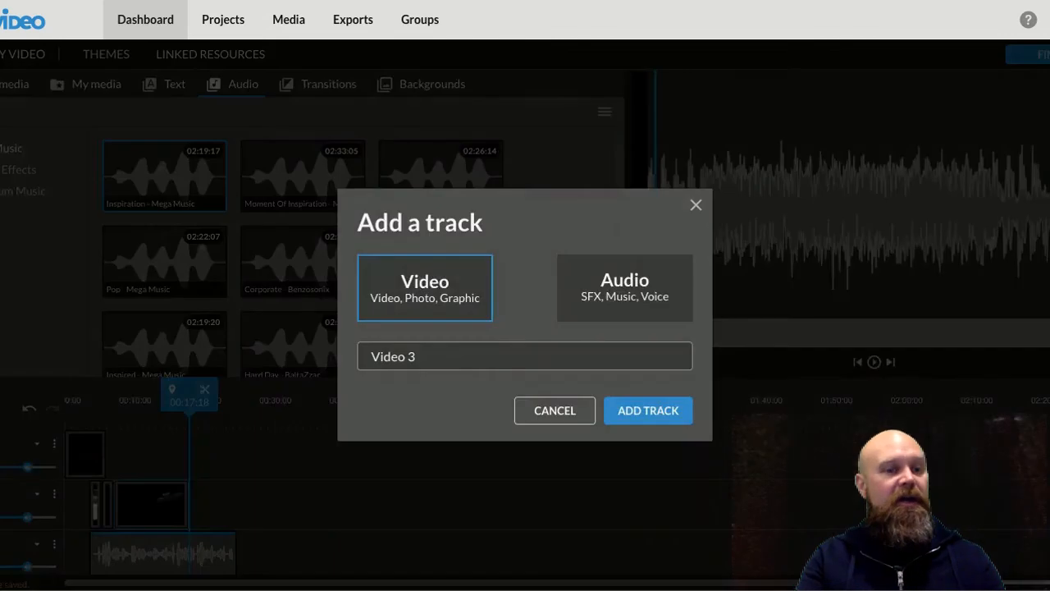
click(561, 410)
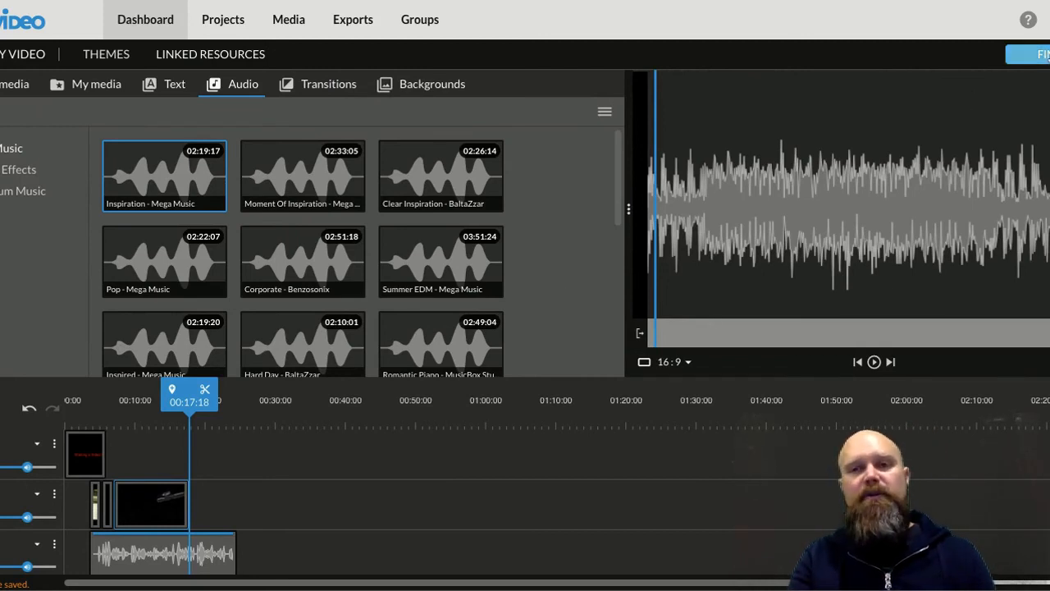
- Finish the video and set the export title to My Video 2
click(1030, 54)
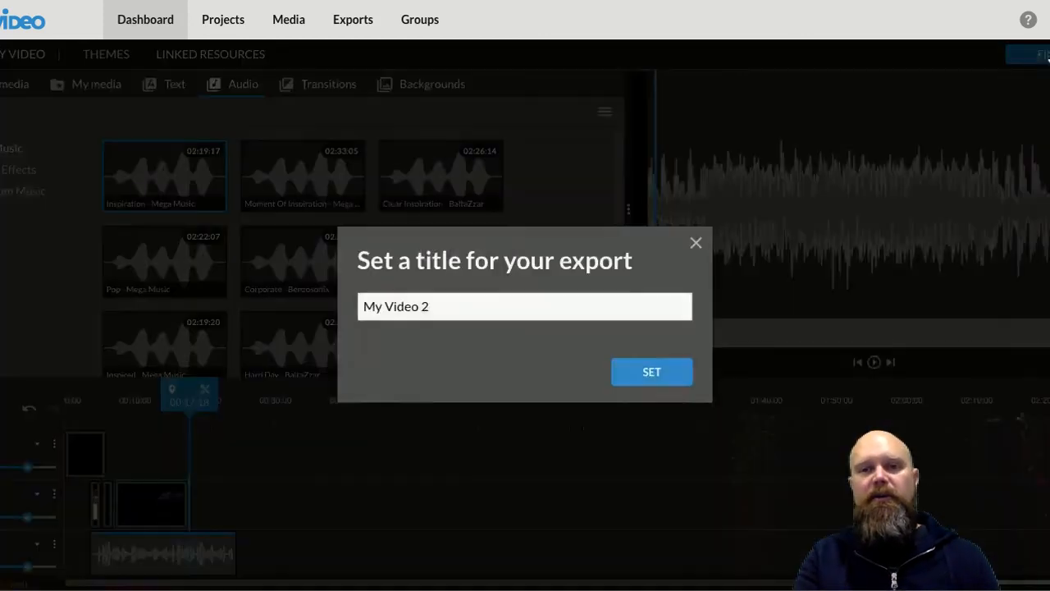
triple_click(438, 308)
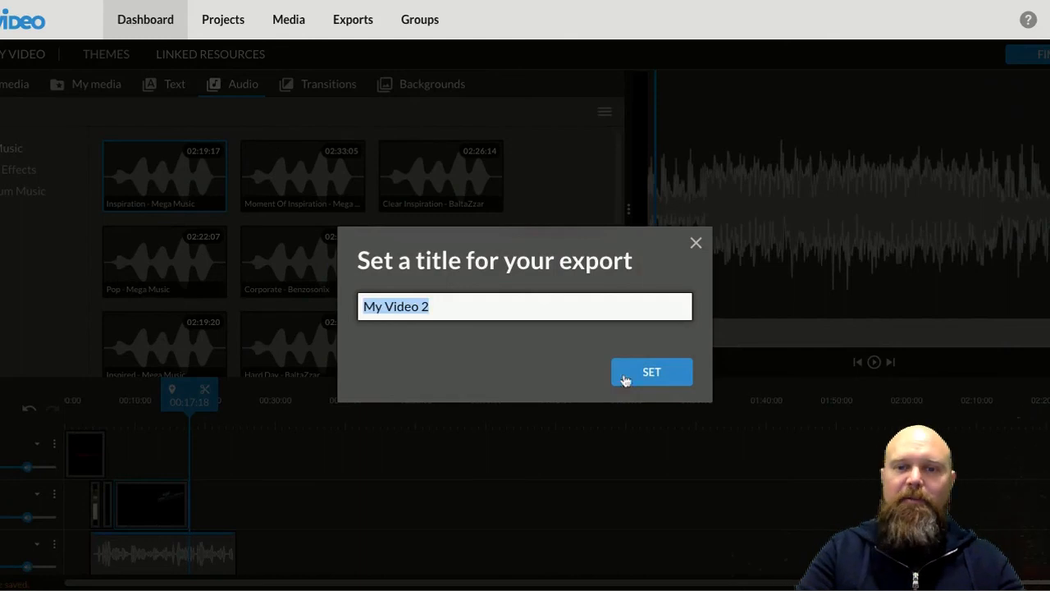
click(654, 382)
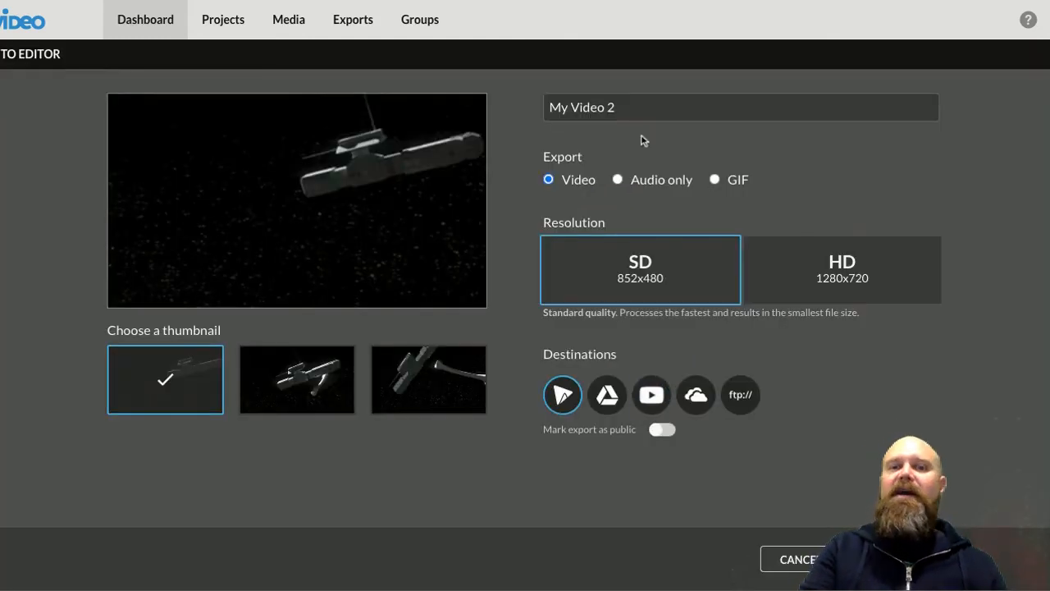
- Configure the export with the middle thumbnail, HD 1280x720 resolution and public visibility
click(304, 382)
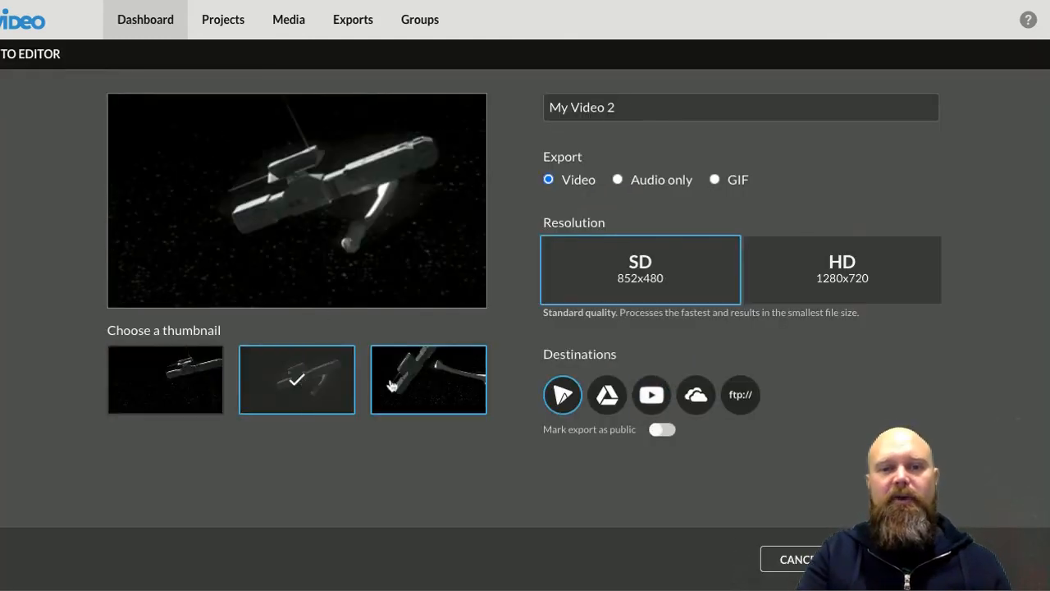
click(391, 386)
click(310, 383)
click(796, 277)
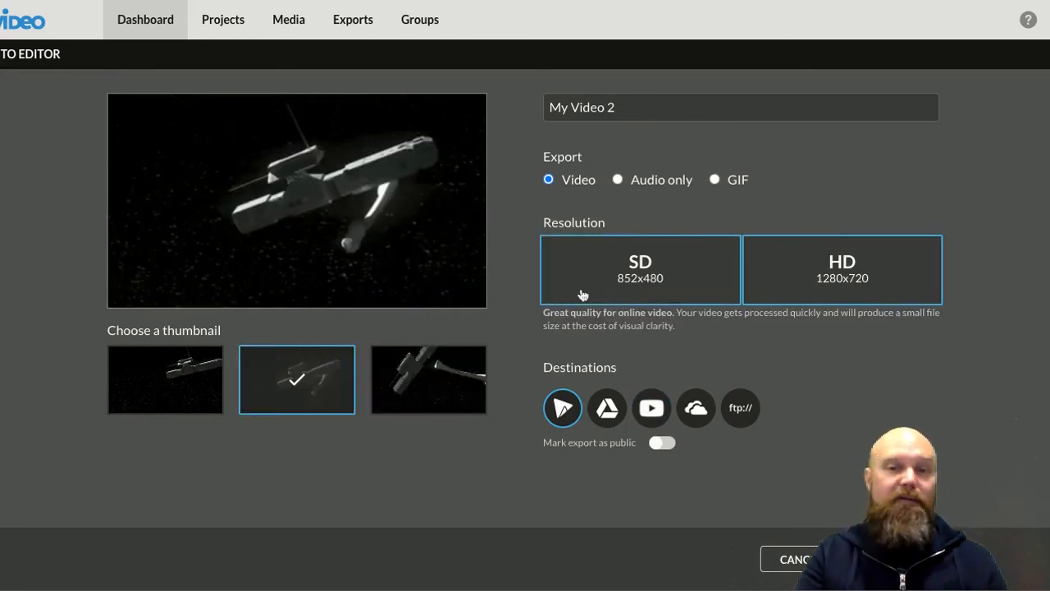
click(660, 447)
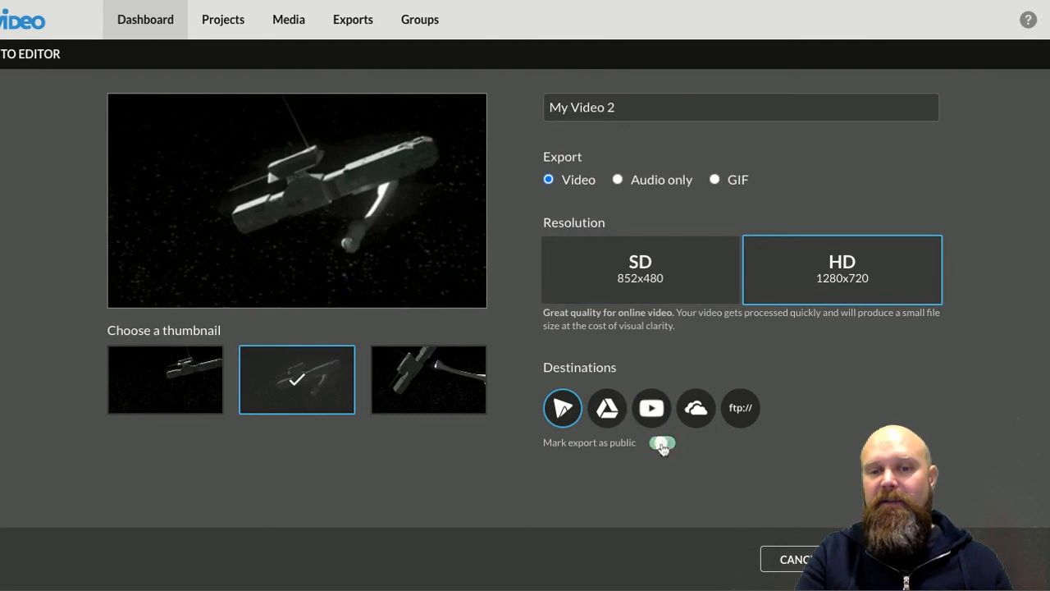